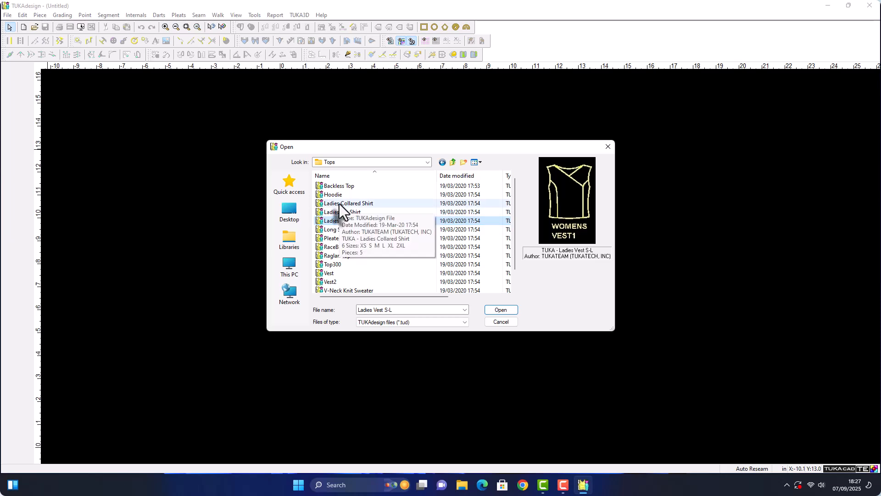
Browse the previews of the sample patterns in the Tops folder and open the Raglan Top file
{"action": "left_click", "coordinate": [339, 203]}
{"action": "left_click", "coordinate": [337, 193]}
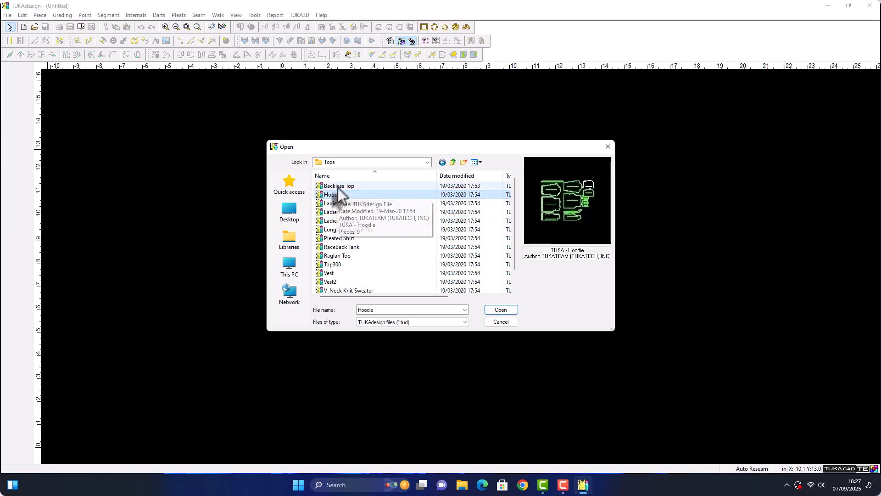
{"action": "left_click", "coordinate": [338, 185]}
{"action": "left_click", "coordinate": [340, 246]}
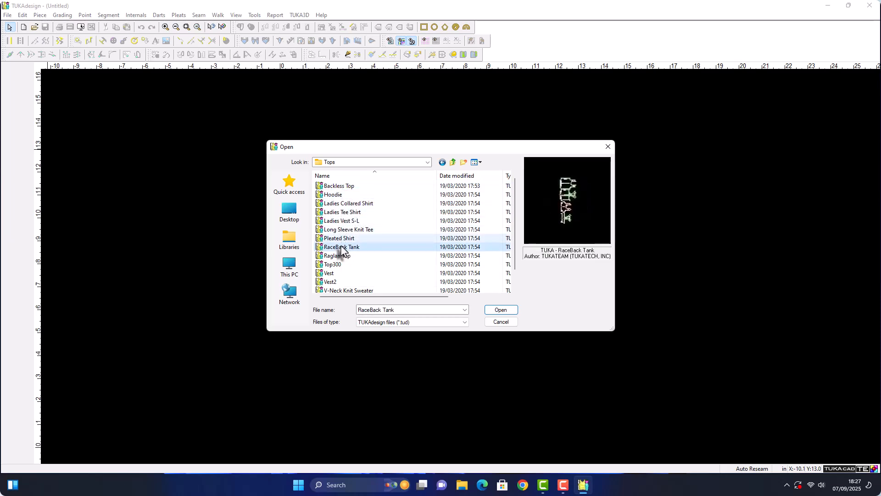
{"action": "left_click", "coordinate": [341, 256]}
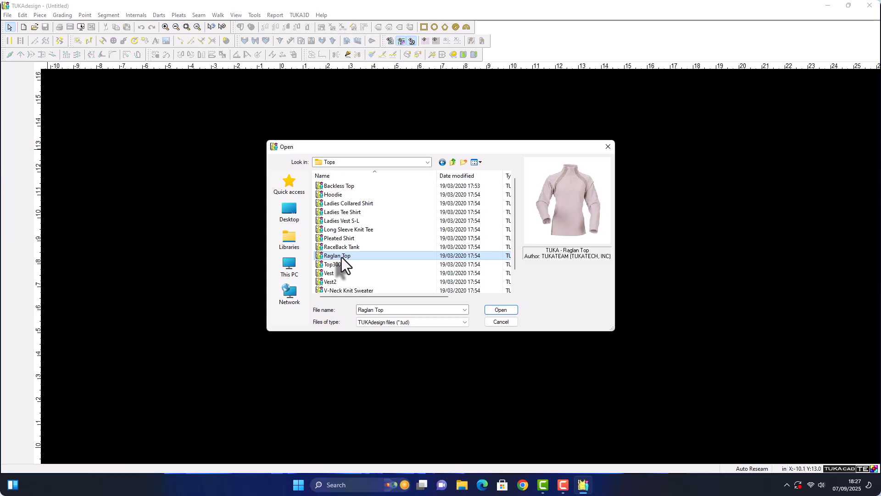
{"action": "left_click", "coordinate": [334, 265]}
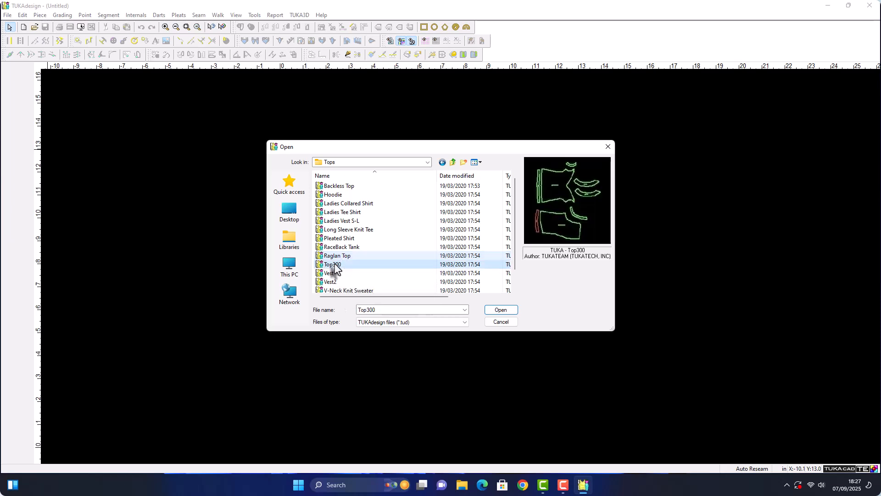
{"action": "left_click", "coordinate": [334, 272]}
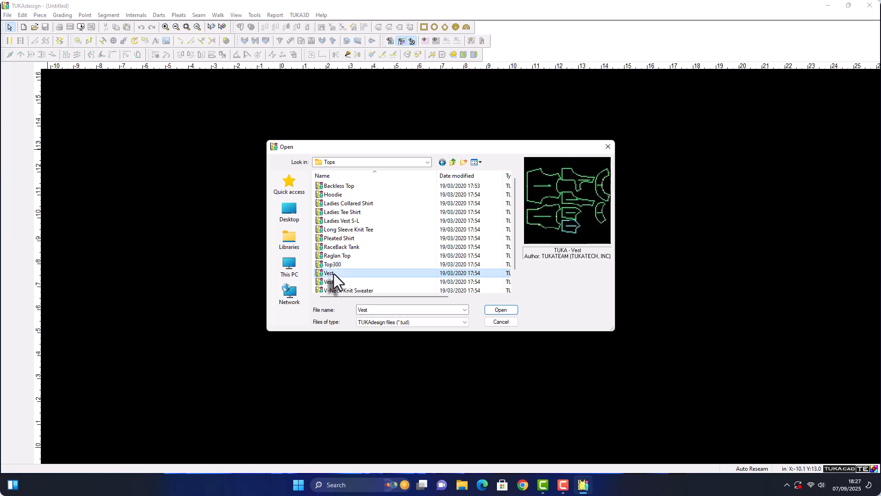
{"action": "left_click", "coordinate": [342, 253]}
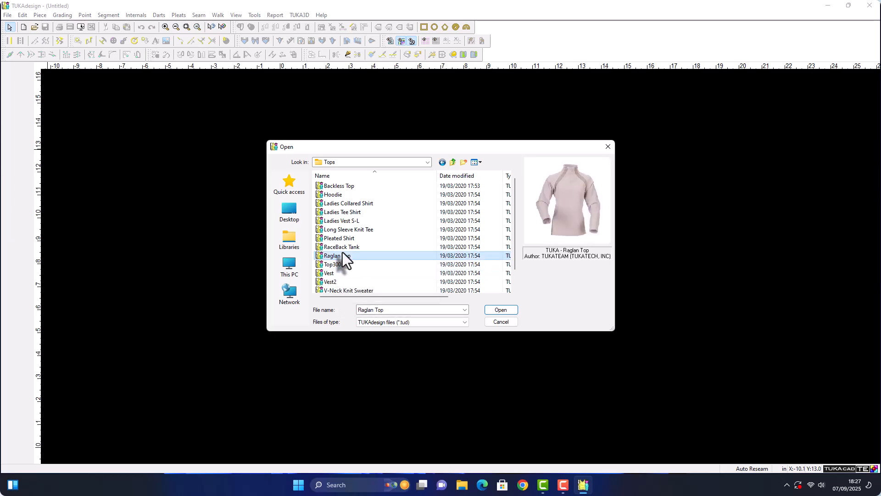
{"action": "left_click", "coordinate": [501, 309]}
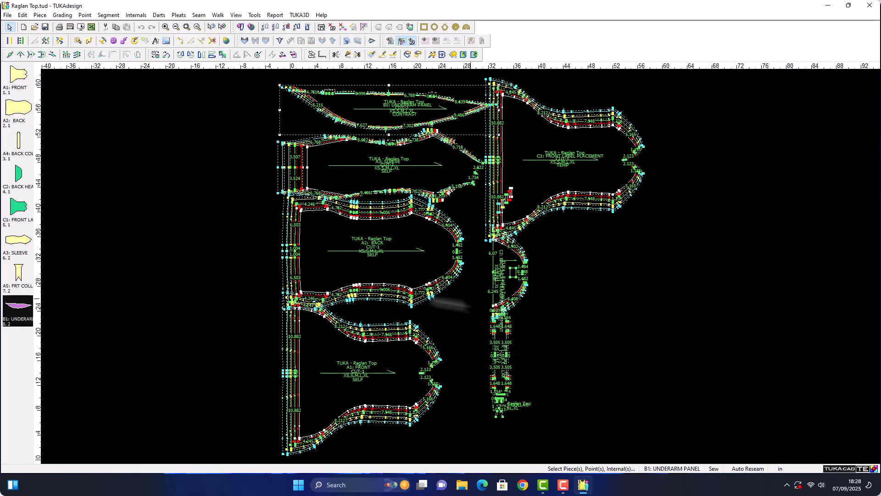
{"action": "scroll", "coordinate": [387, 283], "scroll_direction": "up", "scroll_amount": 2}
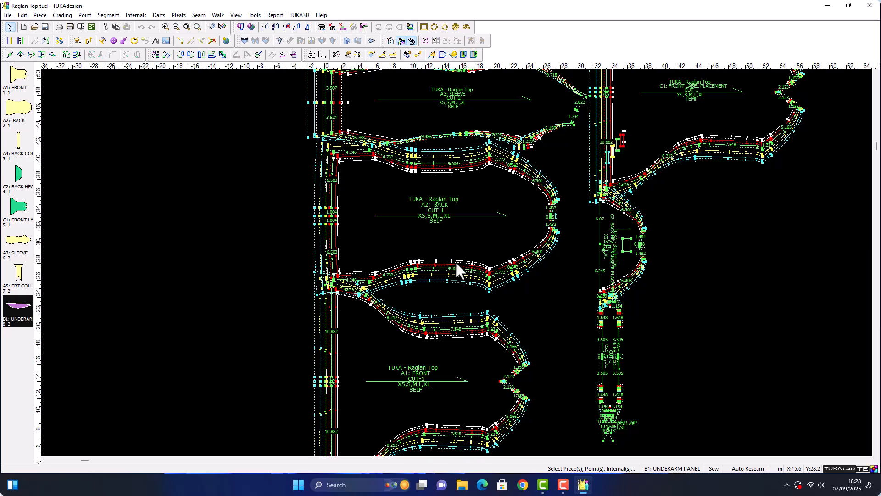
{"action": "scroll", "coordinate": [457, 264], "scroll_direction": "down", "scroll_amount": 1}
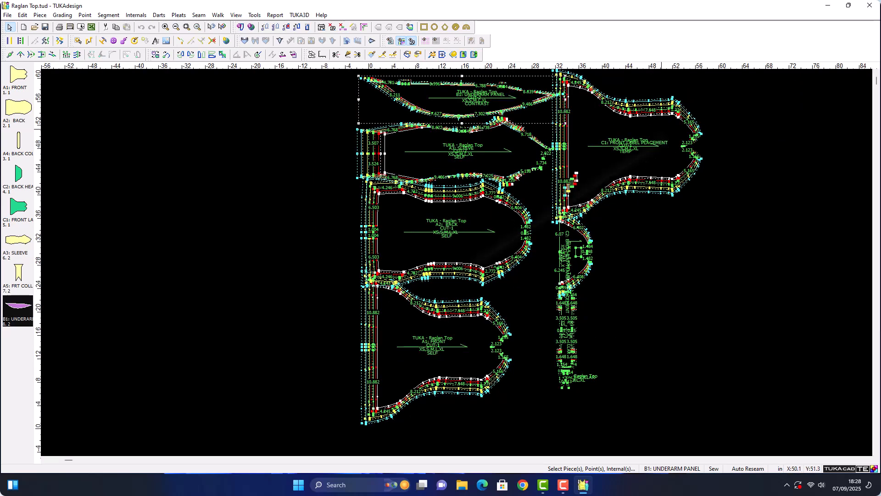
{"action": "scroll", "coordinate": [457, 261], "scroll_direction": "down", "scroll_amount": 1}
{"action": "scroll", "coordinate": [299, 343], "scroll_direction": "up", "scroll_amount": 1}
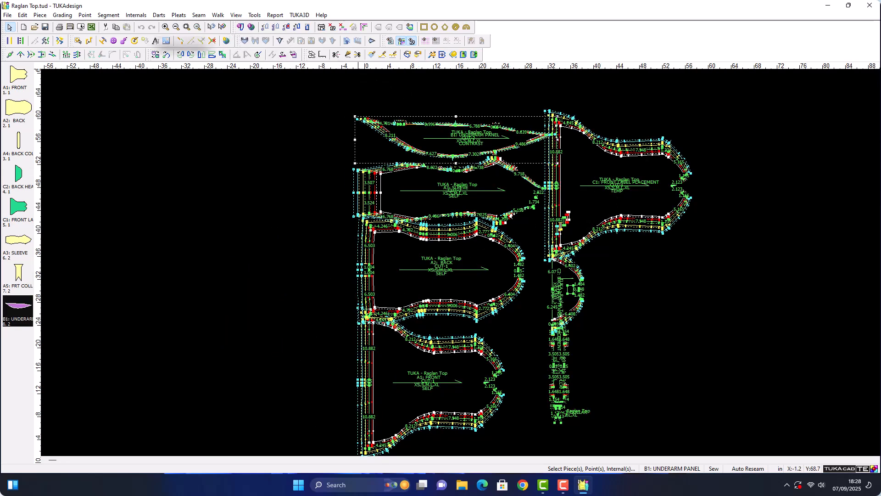
Check the program's edition and version information in the About TUKAdesign window, and close it
{"action": "left_click", "coordinate": [7, 15]}
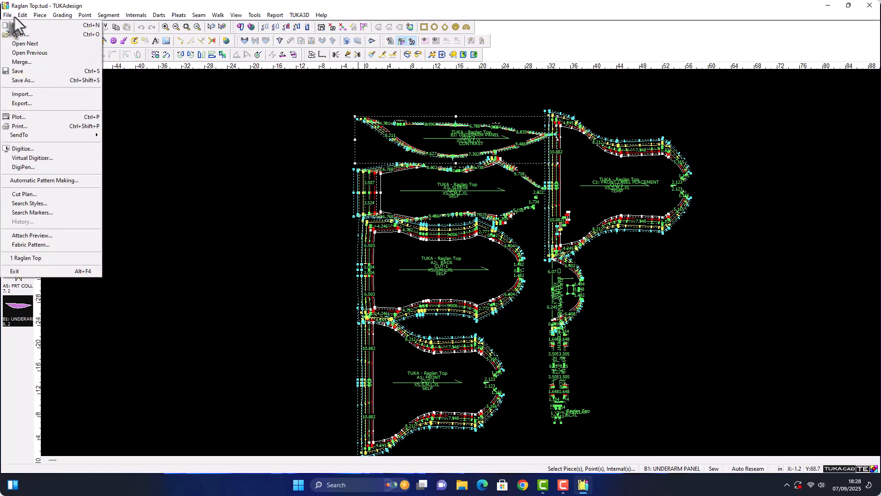
{"action": "mouse_move", "coordinate": [24, 16]}
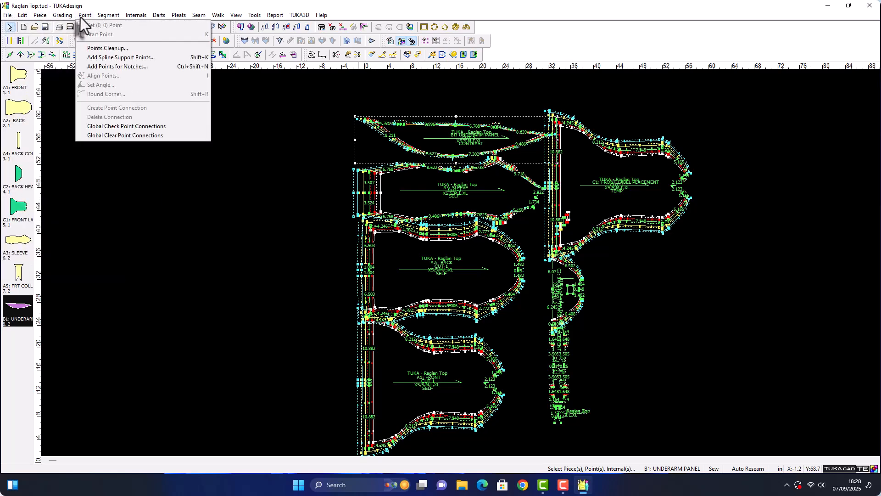
{"action": "mouse_move", "coordinate": [104, 22]}
{"action": "mouse_move", "coordinate": [162, 21]}
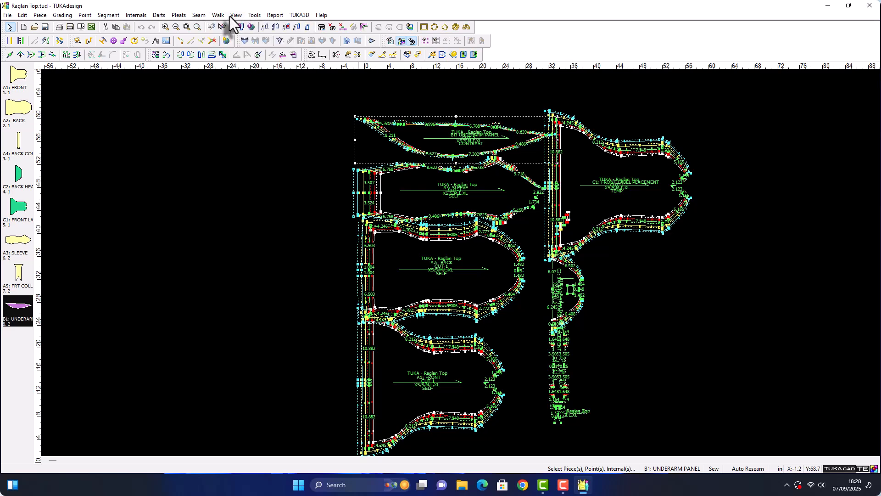
{"action": "mouse_move", "coordinate": [262, 17]}
{"action": "mouse_move", "coordinate": [317, 15]}
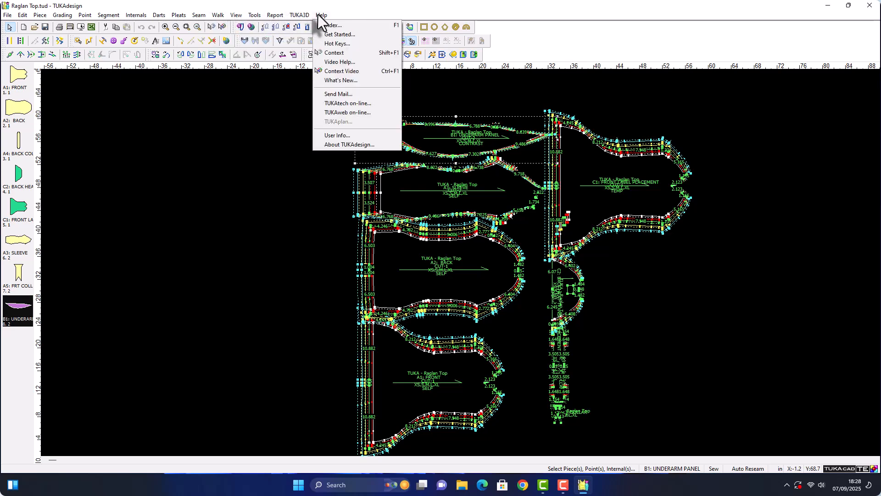
{"action": "left_click", "coordinate": [350, 144]}
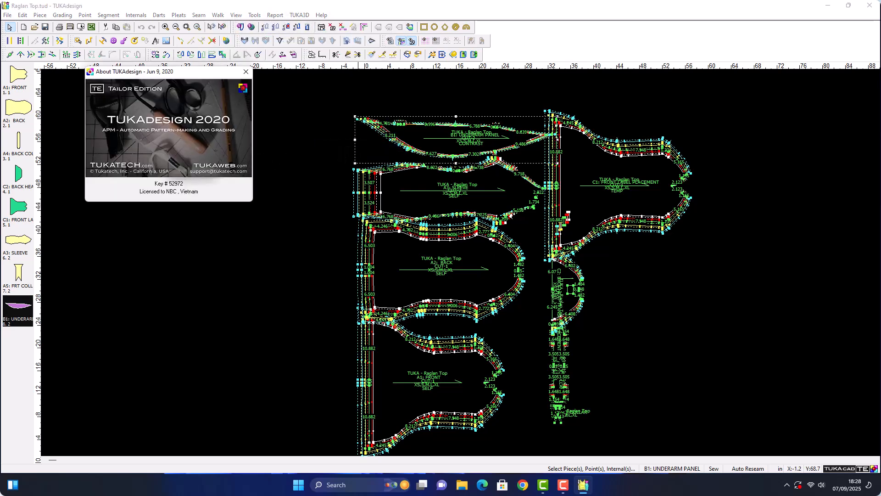
{"action": "left_click", "coordinate": [246, 72]}
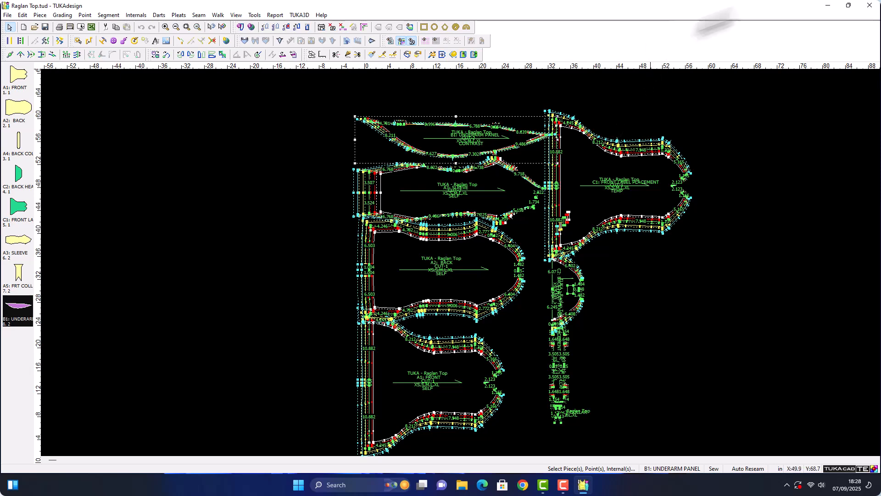
Minimize TUKAdesign, start TUKAmark from the desktop and bring up its dialog for opening a marker file
{"action": "left_click", "coordinate": [828, 6]}
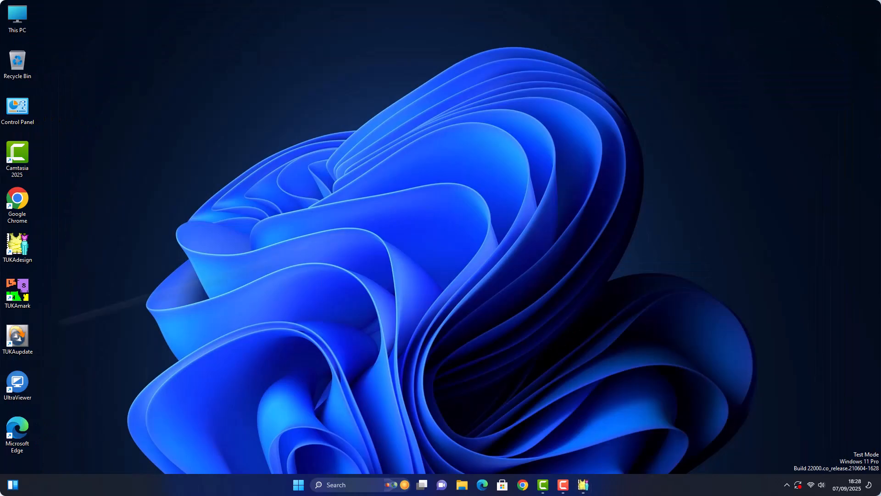
{"action": "double_click", "coordinate": [20, 288]}
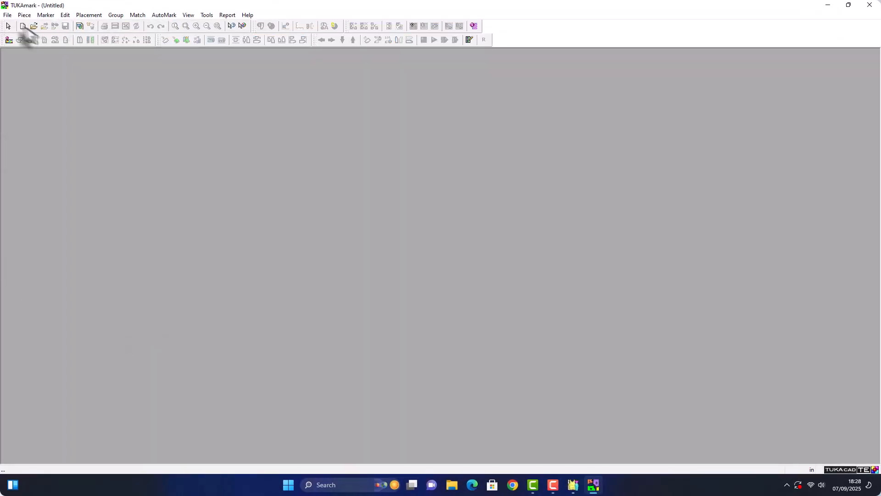
{"action": "left_click", "coordinate": [7, 16]}
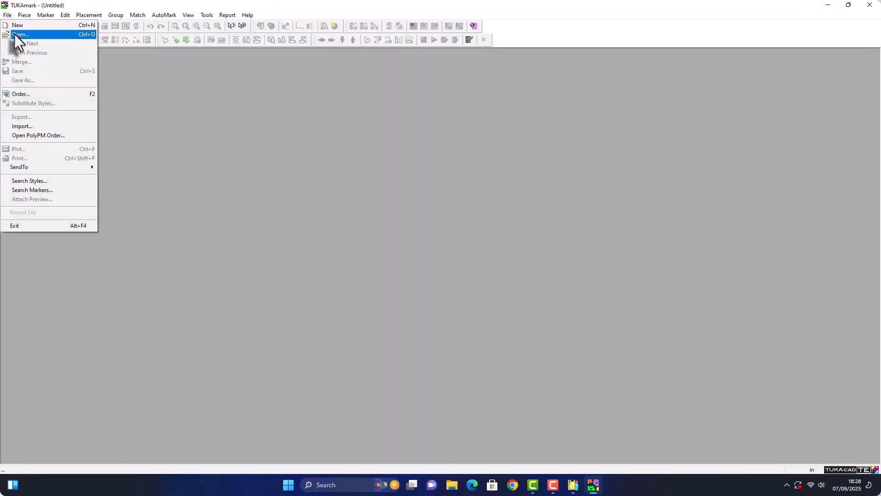
{"action": "left_click", "coordinate": [15, 36]}
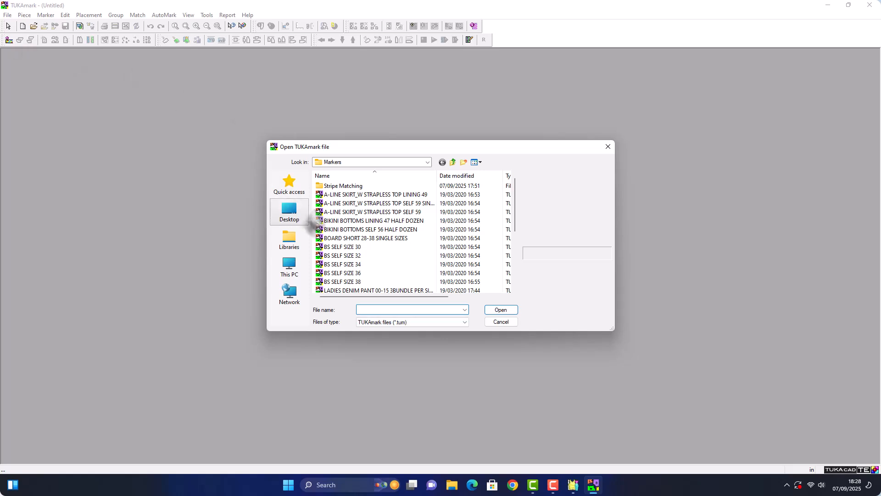
Preview several sample markers in the Markers folder and open LONG SLV RIB OPEN KNIT 54 MATCH CENTERLINE
{"action": "left_click", "coordinate": [359, 194]}
{"action": "left_click", "coordinate": [362, 212]}
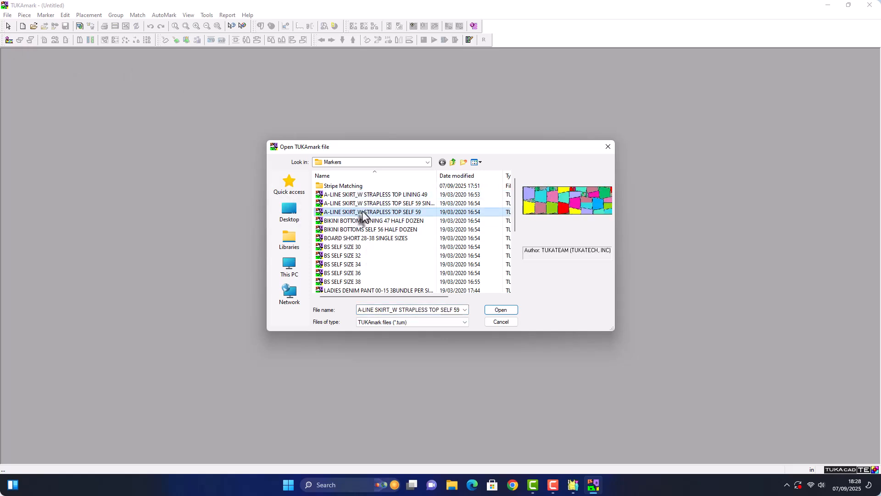
{"action": "left_click", "coordinate": [345, 265]}
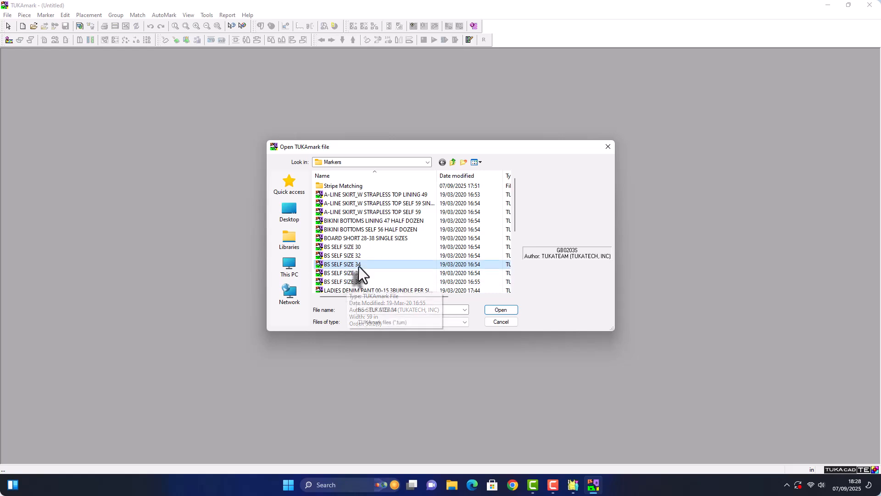
{"action": "scroll", "coordinate": [360, 271], "scroll_direction": "down", "scroll_amount": 3}
{"action": "left_click", "coordinate": [363, 213]}
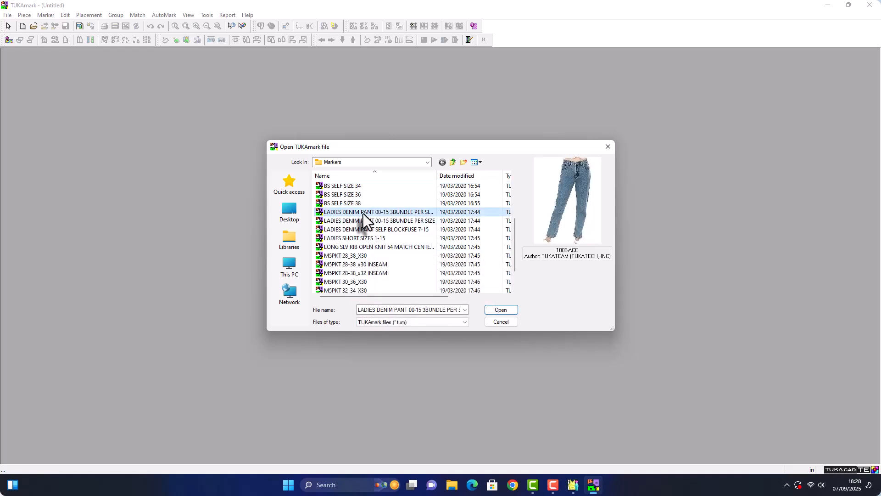
{"action": "left_click", "coordinate": [365, 218]}
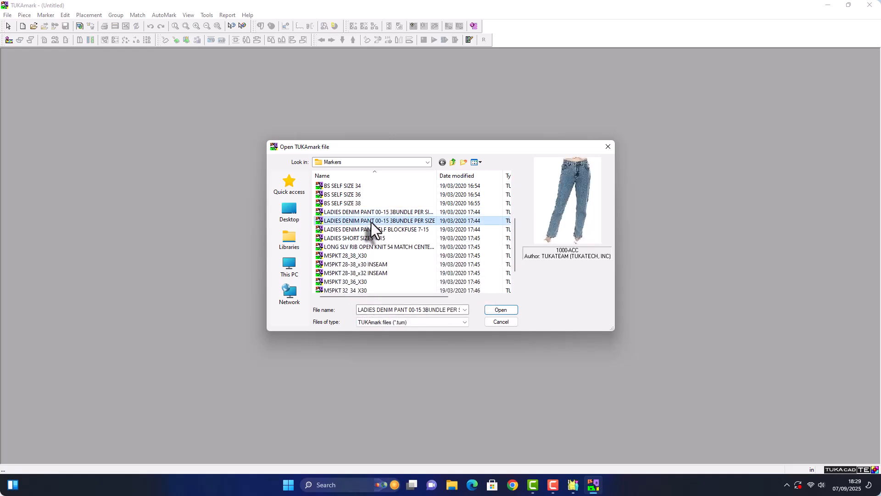
{"action": "left_click", "coordinate": [370, 229]}
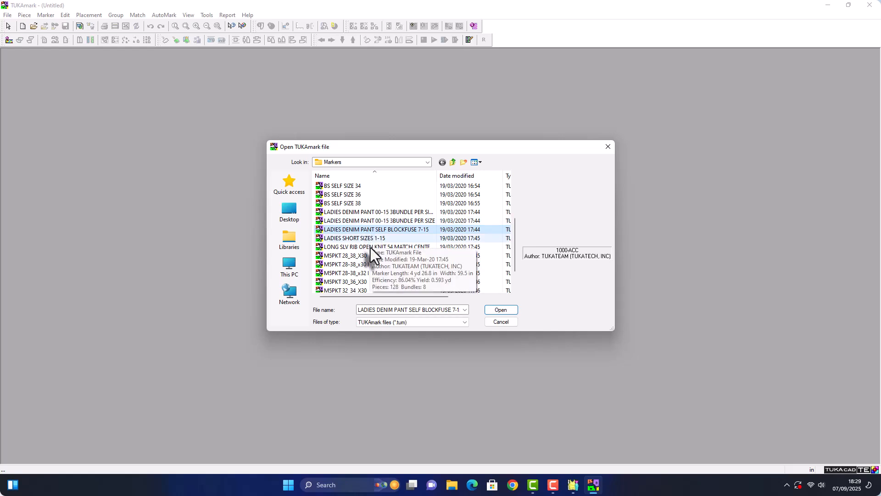
{"action": "left_click", "coordinate": [370, 247]}
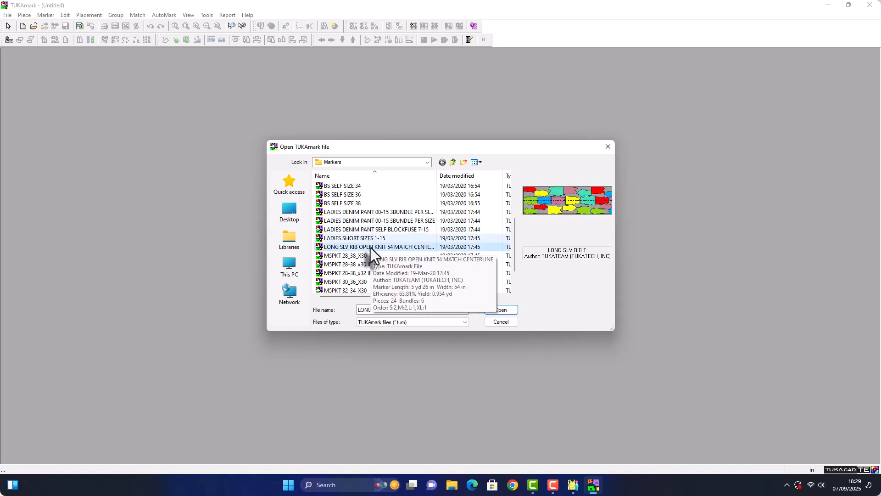
{"action": "left_click", "coordinate": [501, 310]}
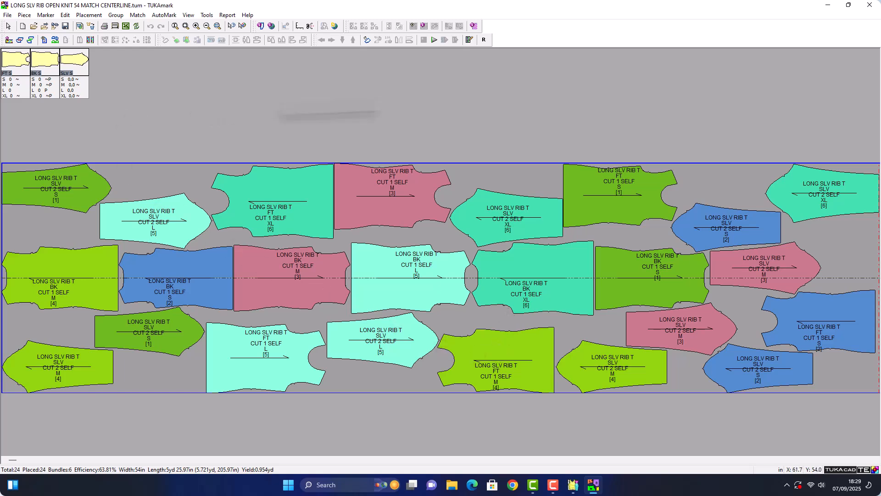
Nest the marker's pieces automatically with AutoMark Matching, using a time limit of 1 and no bundle options
{"action": "left_click", "coordinate": [434, 40]}
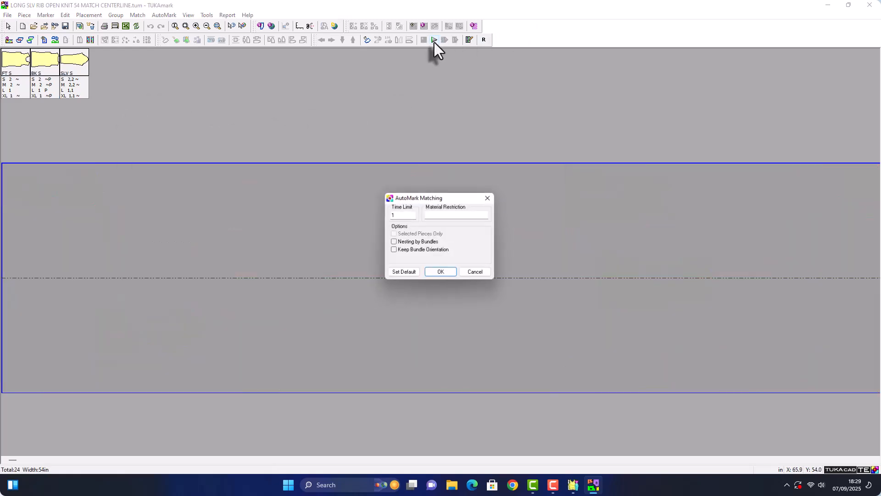
{"action": "left_click", "coordinate": [399, 216]}
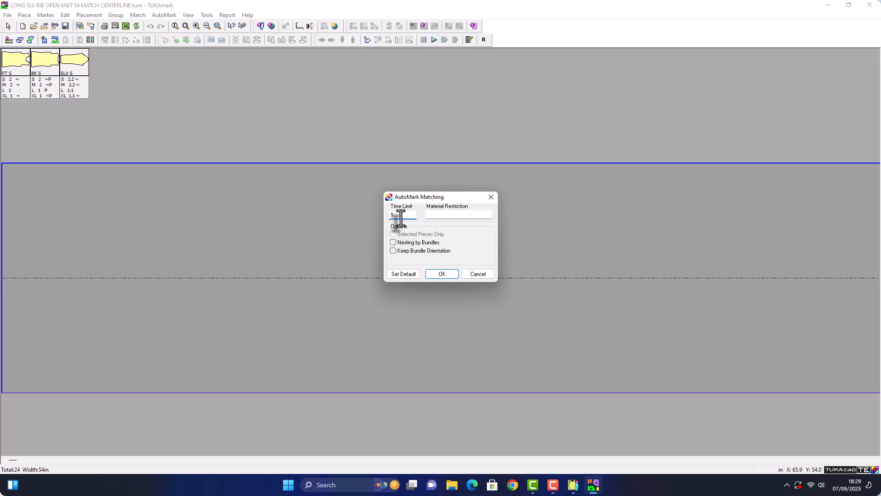
{"action": "left_click", "coordinate": [443, 272]}
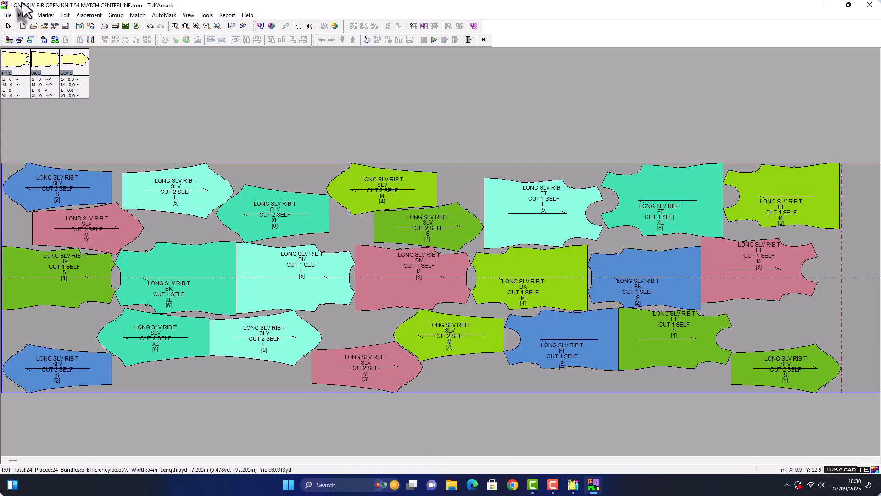
Save a copy of the nested marker to the Desktop under its existing file name, and minimize TUKAmark
{"action": "left_click", "coordinate": [7, 14]}
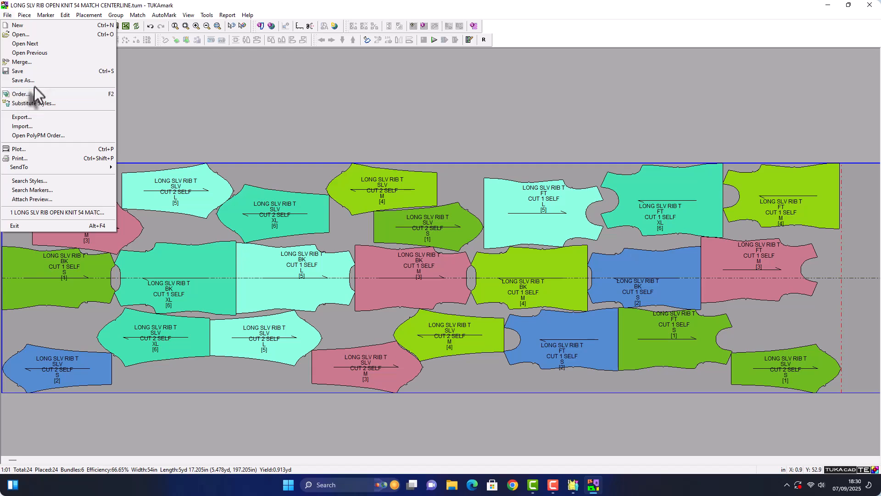
{"action": "left_click", "coordinate": [22, 80]}
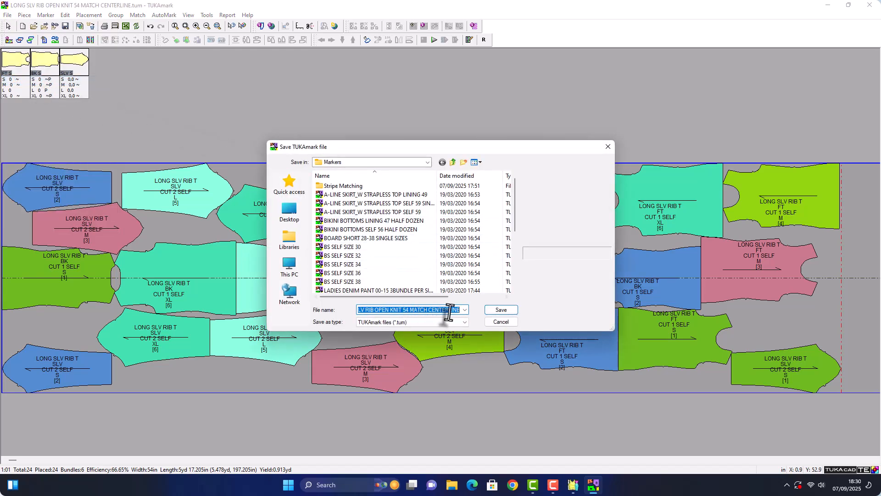
{"action": "left_click", "coordinate": [290, 214]}
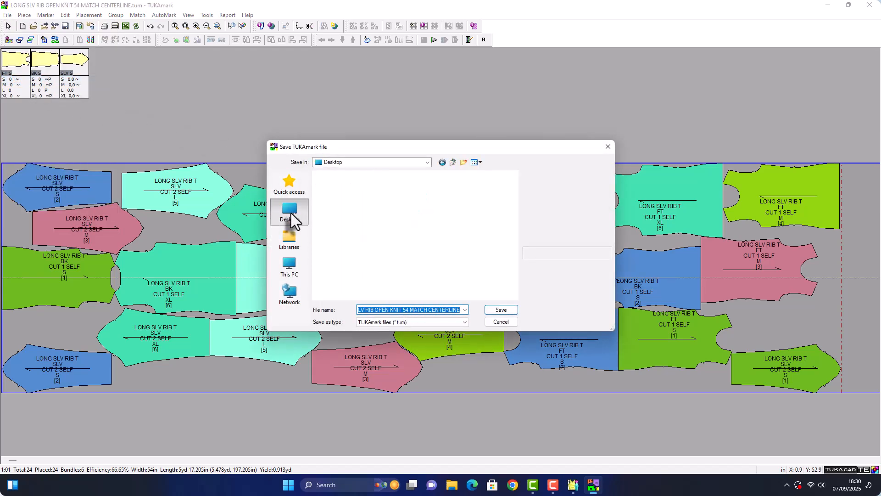
{"action": "left_click", "coordinate": [500, 310]}
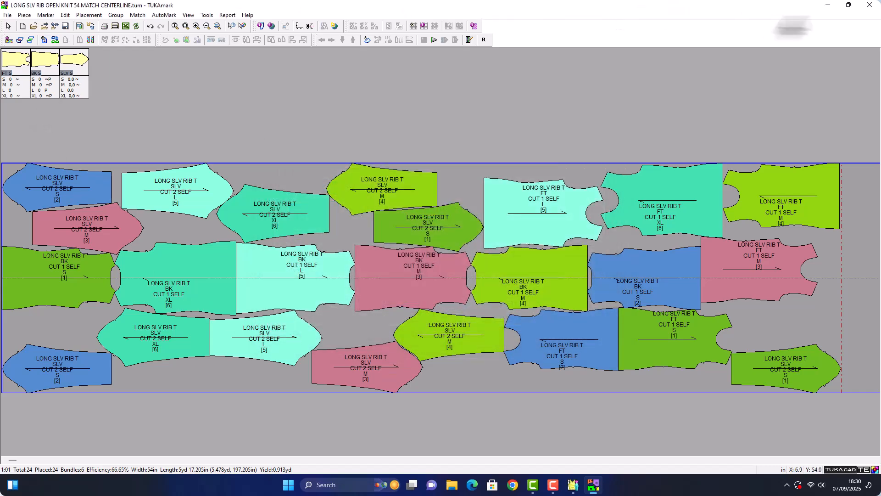
{"action": "left_click", "coordinate": [828, 6]}
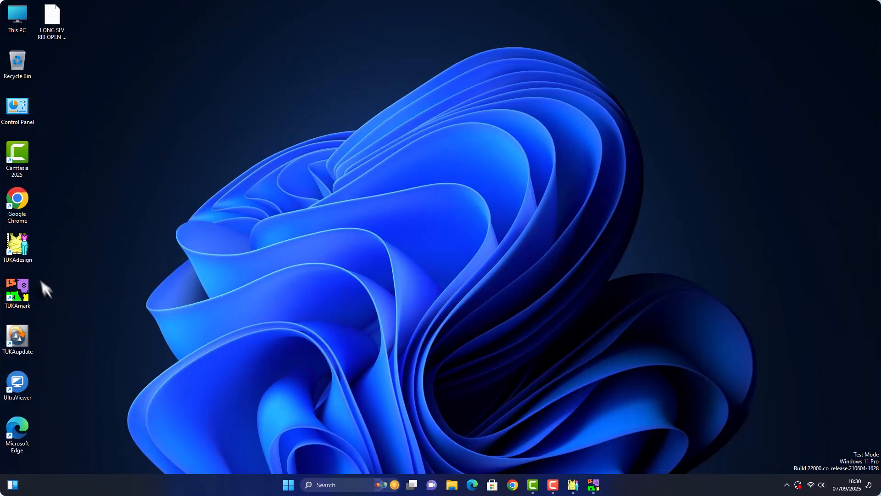